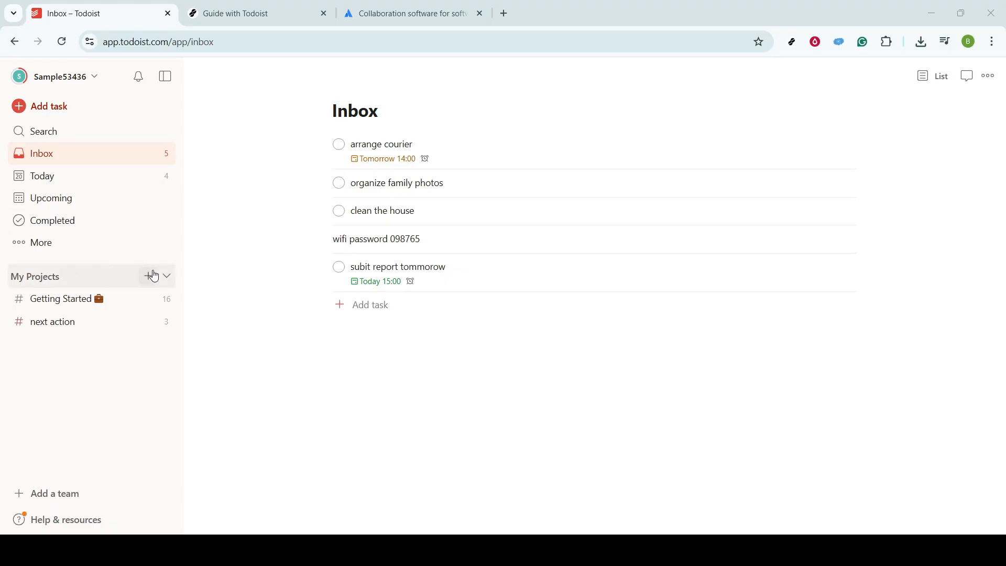
Create a project named "work task" in the My Projects workspace with the Board layout.
{"action": "left_click", "coordinate": [152, 276]}
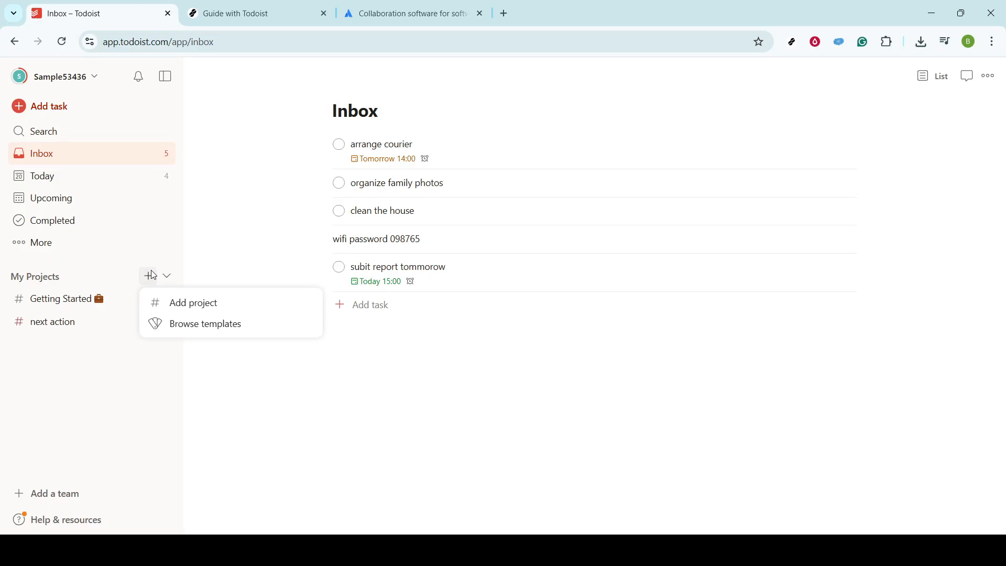
{"action": "left_click", "coordinate": [199, 312]}
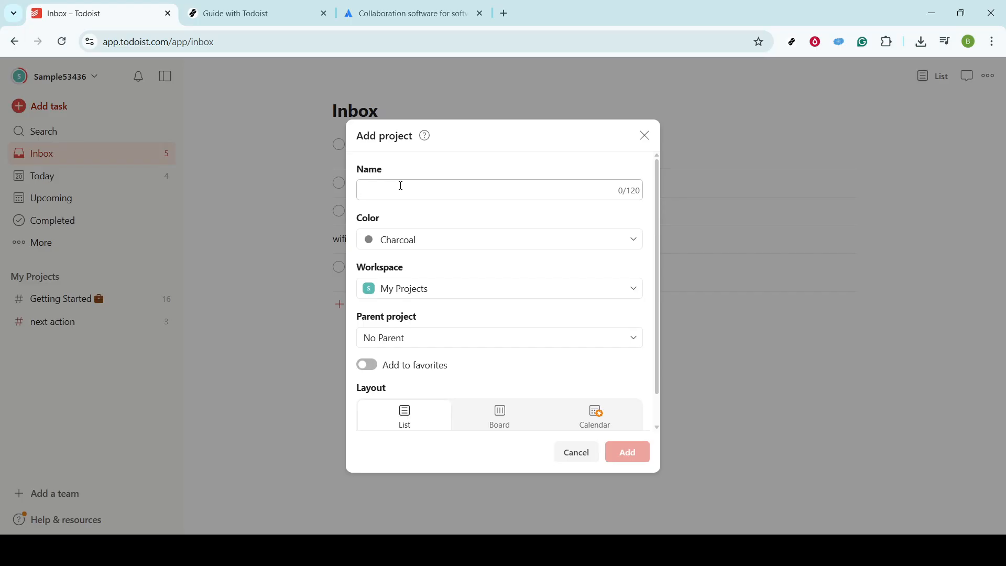
{"action": "type", "text": "work"}
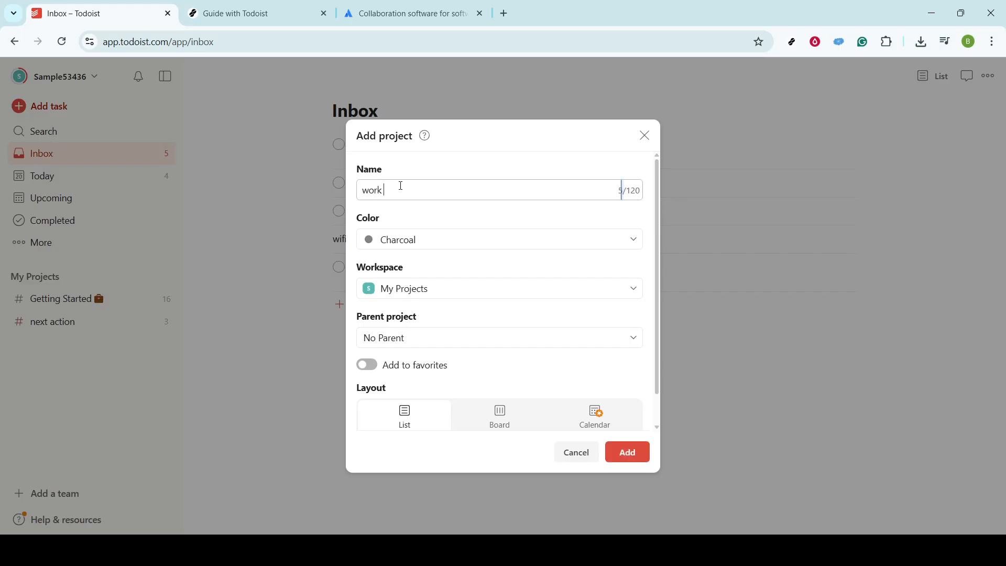
{"action": "type", "text": " task"}
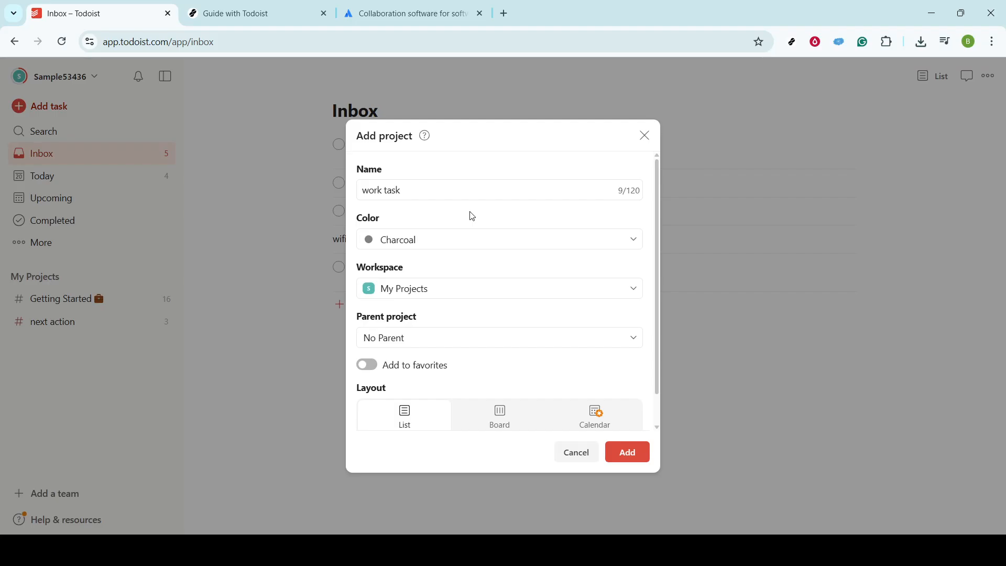
{"action": "left_click", "coordinate": [508, 419]}
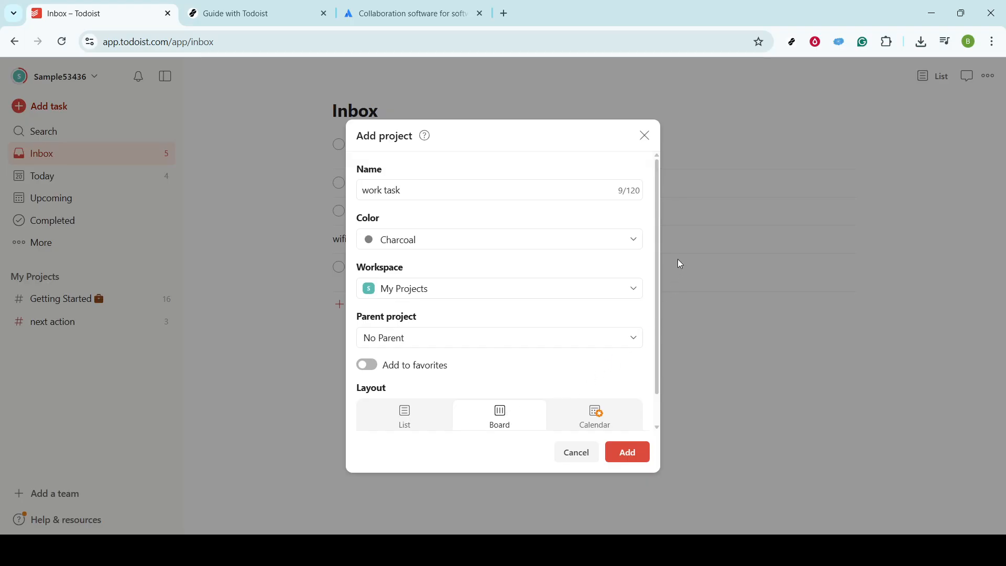
{"action": "left_click", "coordinate": [636, 293]}
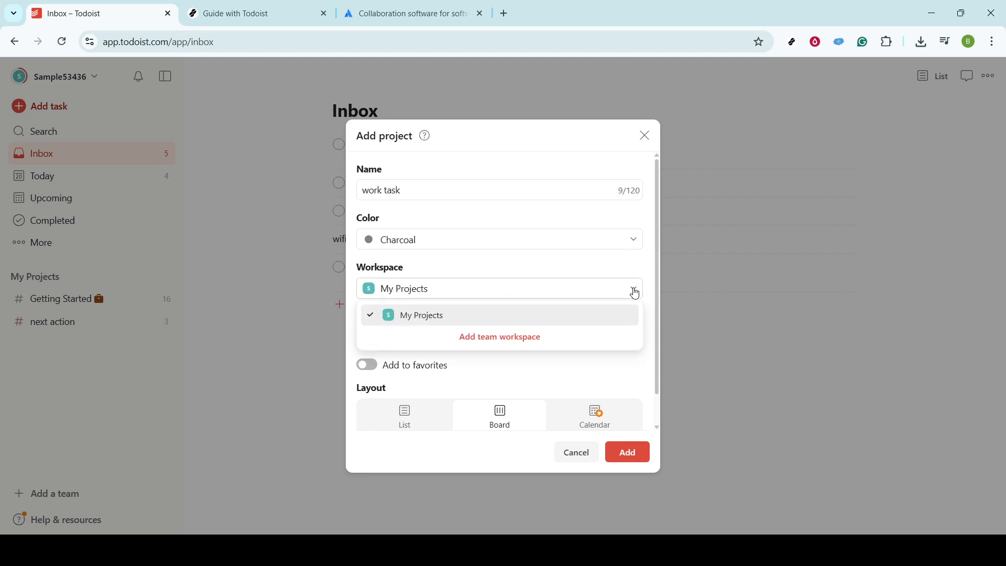
{"action": "left_click", "coordinate": [636, 292]}
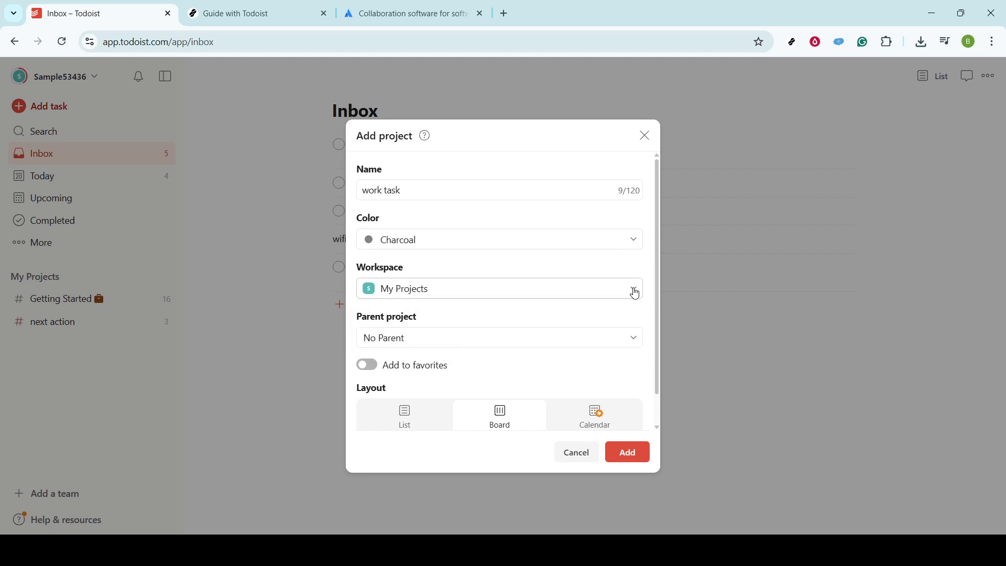
{"action": "left_click", "coordinate": [628, 453]}
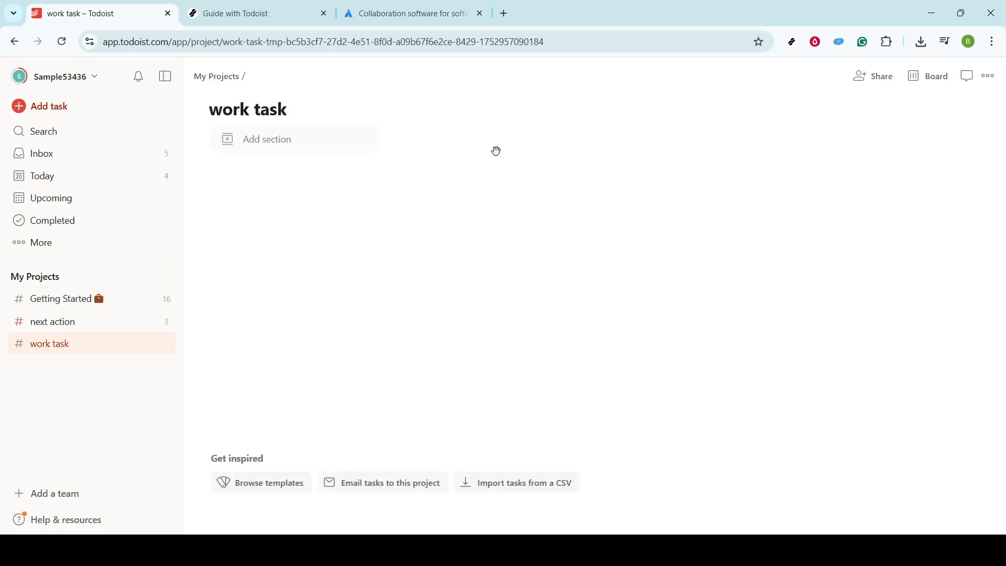
Add a section named "to list" to the work task project.
{"action": "left_click", "coordinate": [303, 132]}
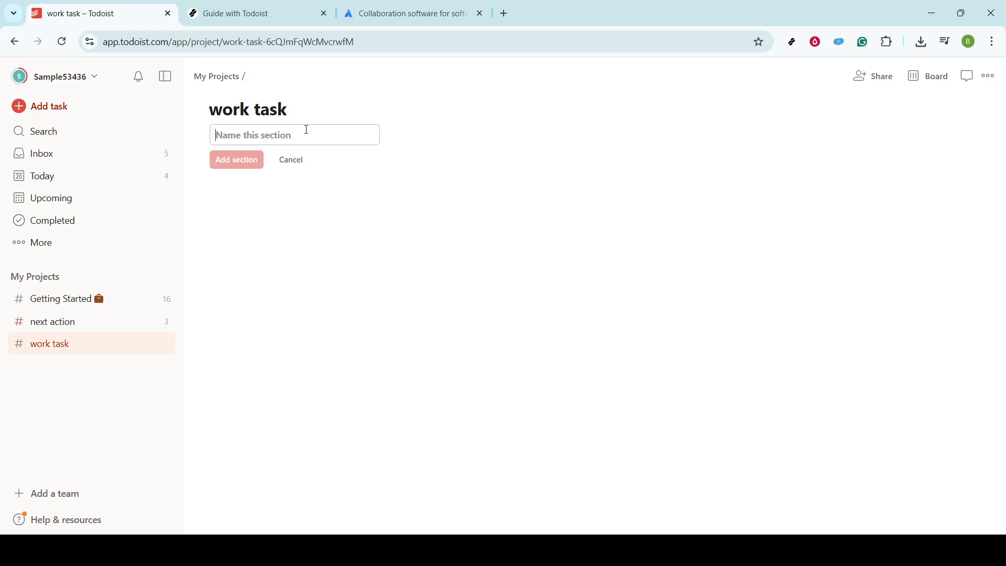
{"action": "type", "text": "to list"}
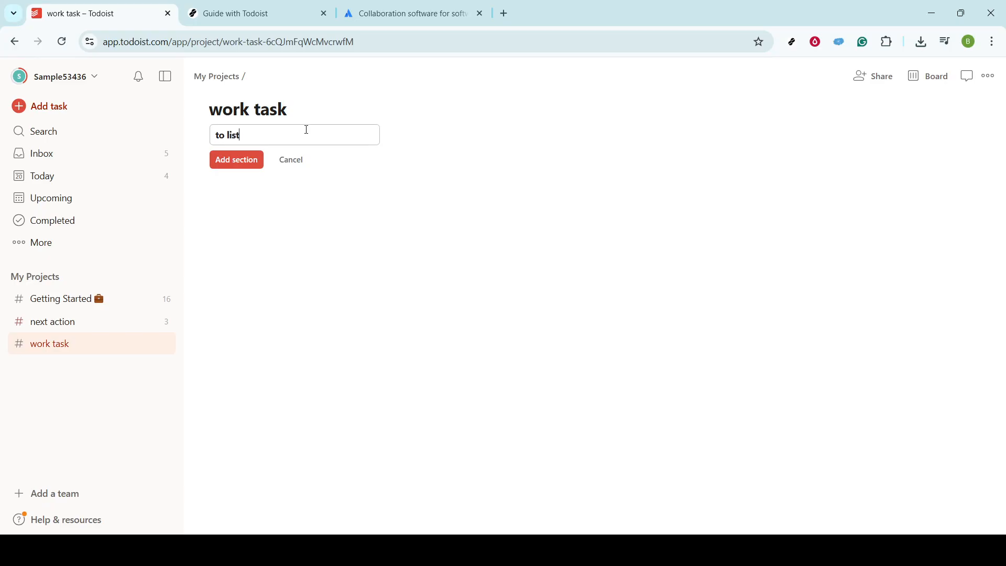
{"action": "key", "text": "Return"}
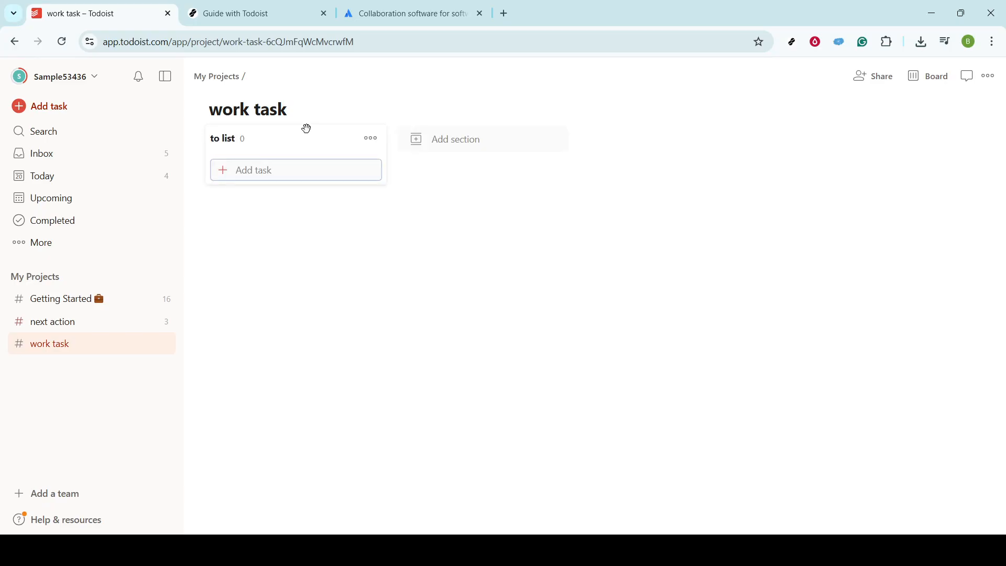
Add a second section named "mourning routine" to the work task board.
{"action": "left_click", "coordinate": [492, 140]}
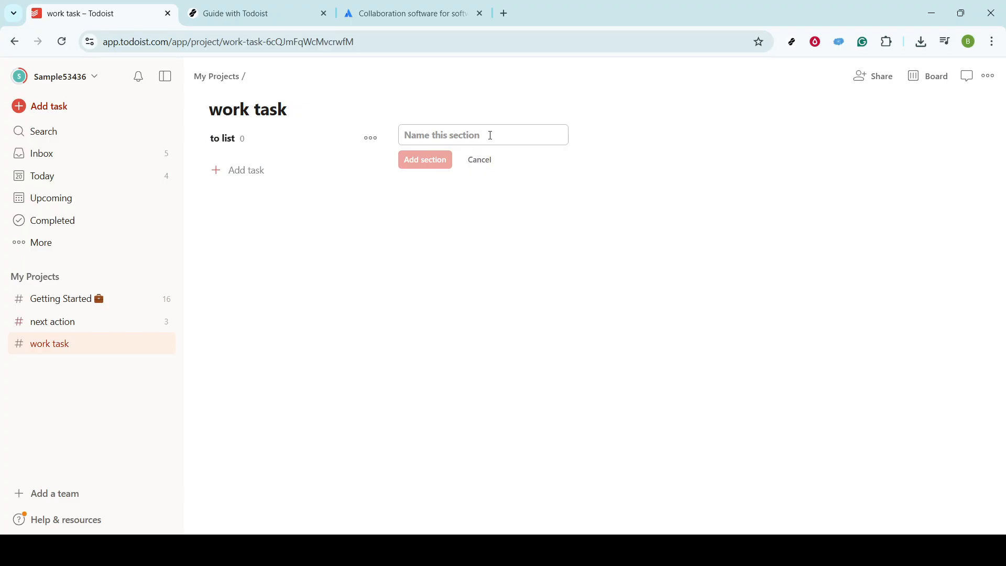
{"action": "type", "text": "mour"}
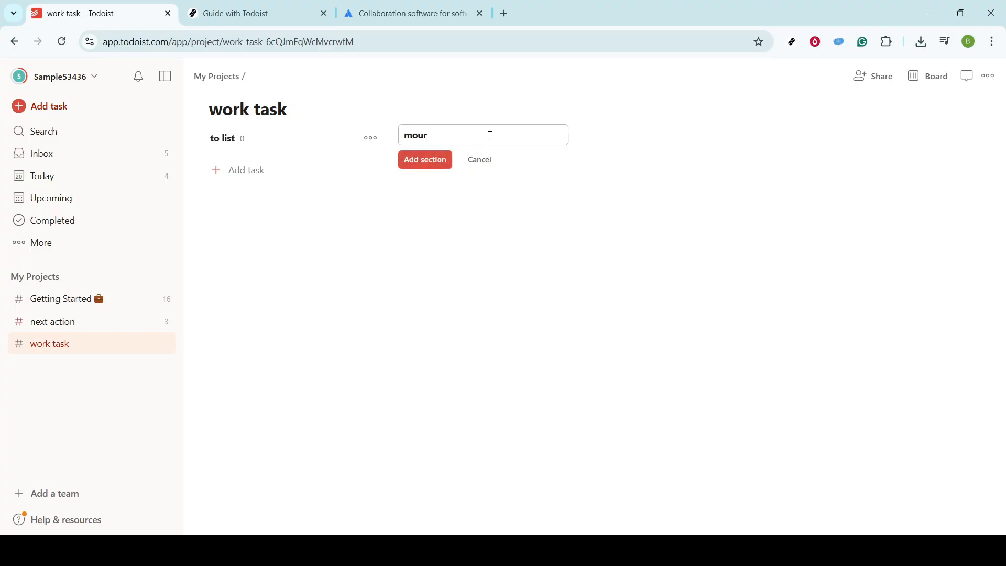
{"action": "type", "text": "ning routine"}
{"action": "key", "text": "Return"}
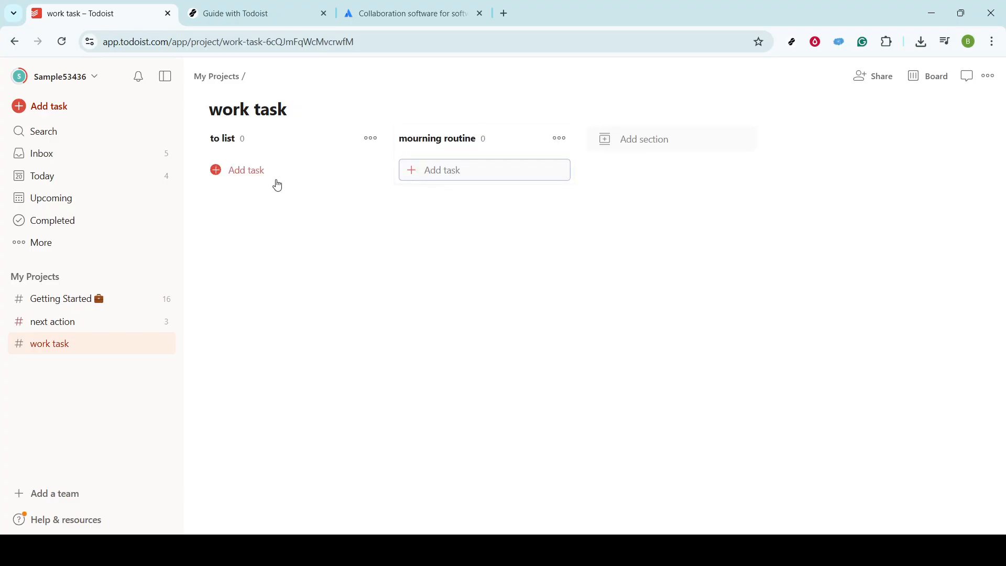
Start a new task named "sample task" in the to list section with the date 23 Jul.
{"action": "left_click", "coordinate": [246, 177]}
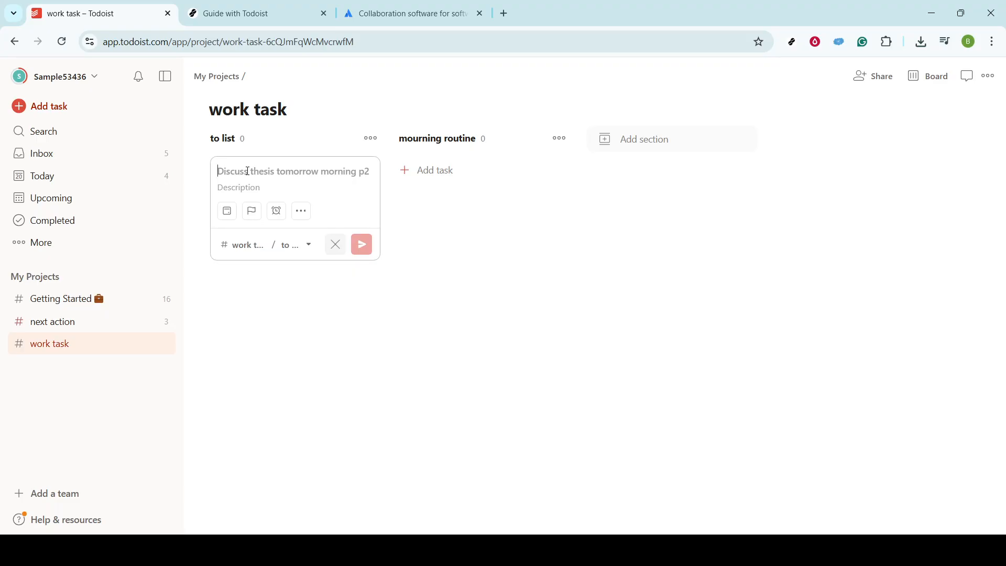
{"action": "type", "text": "sam"}
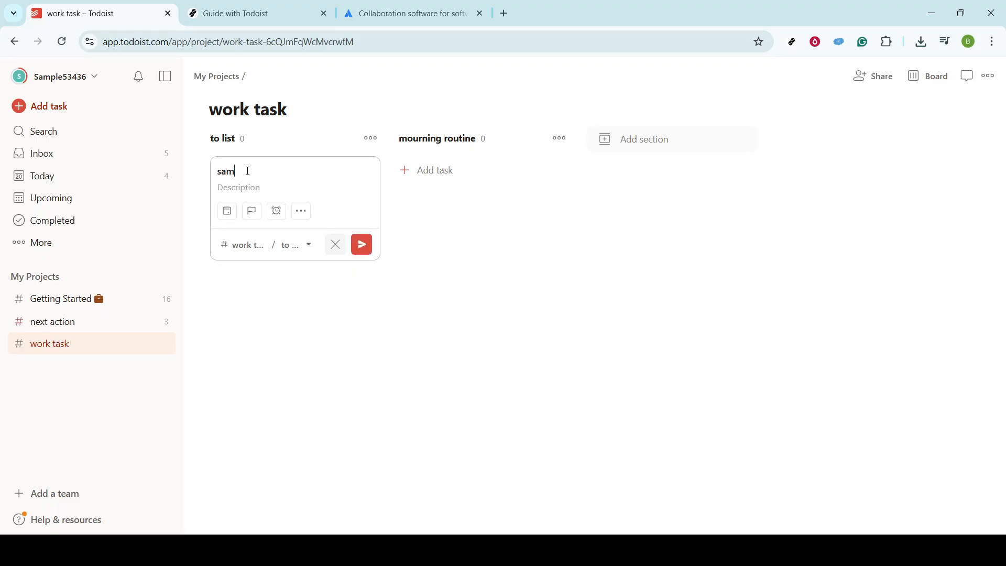
{"action": "type", "text": "ple task"}
{"action": "left_click", "coordinate": [228, 220]}
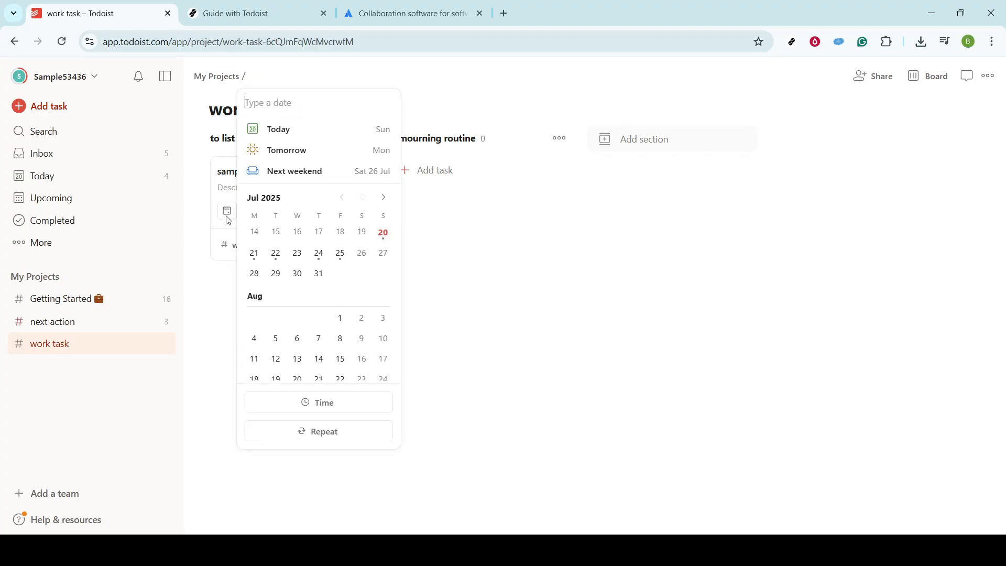
{"action": "left_click", "coordinate": [297, 259]}
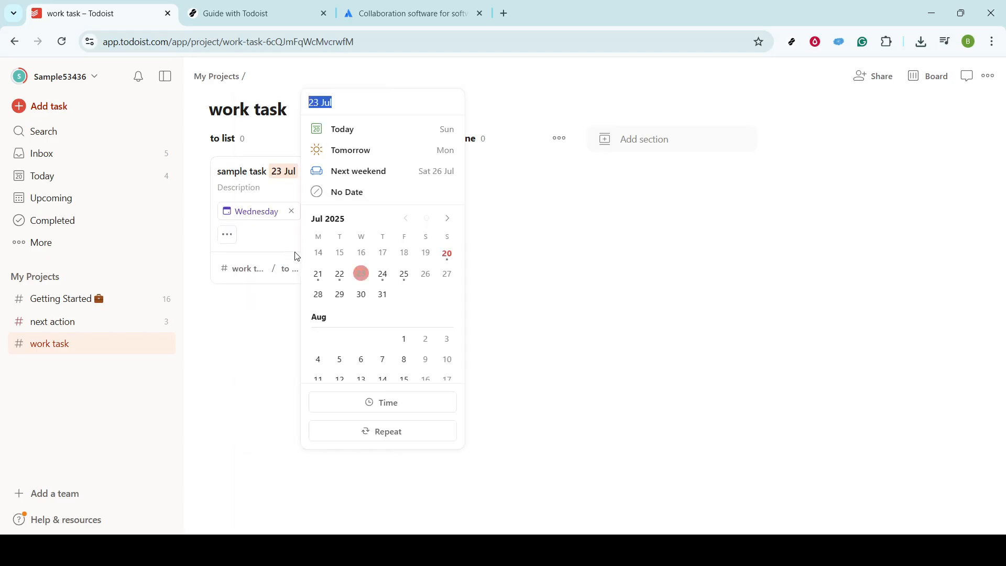
{"action": "left_click", "coordinate": [270, 230]}
Give the new sample task Priority 2 and add it to the to list section.
{"action": "left_click", "coordinate": [317, 210]}
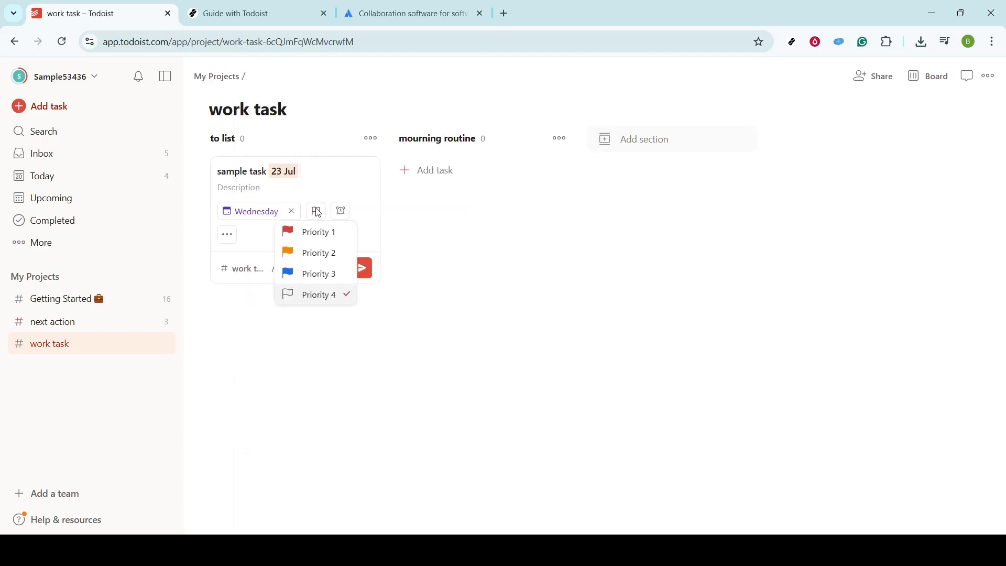
{"action": "left_click", "coordinate": [318, 252]}
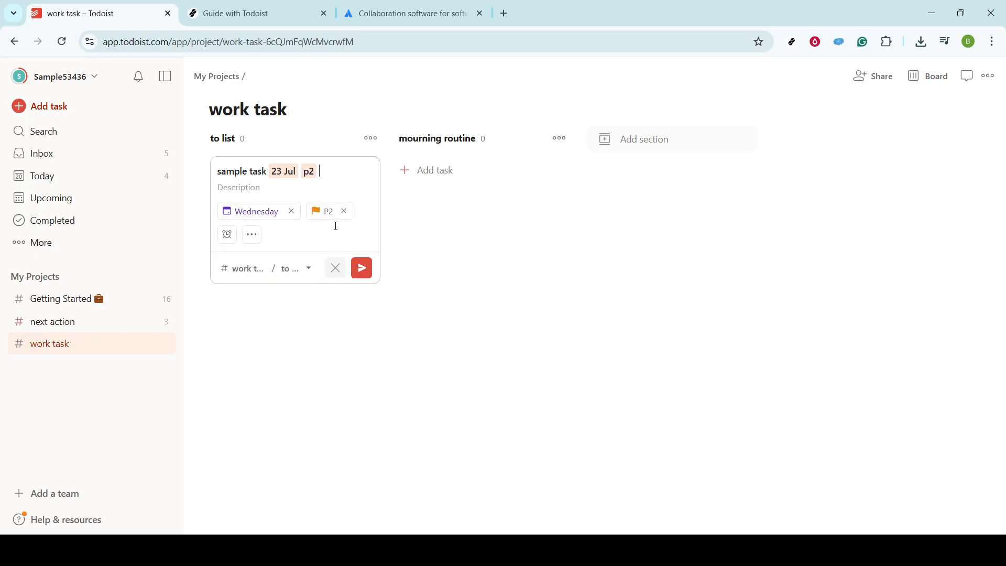
{"action": "left_click", "coordinate": [254, 235]}
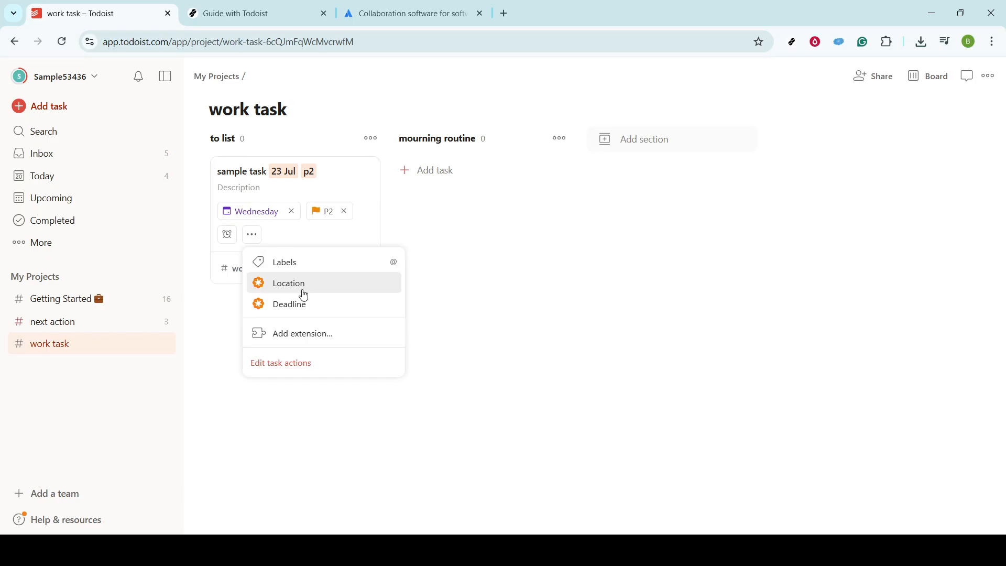
{"action": "left_click", "coordinate": [419, 262]}
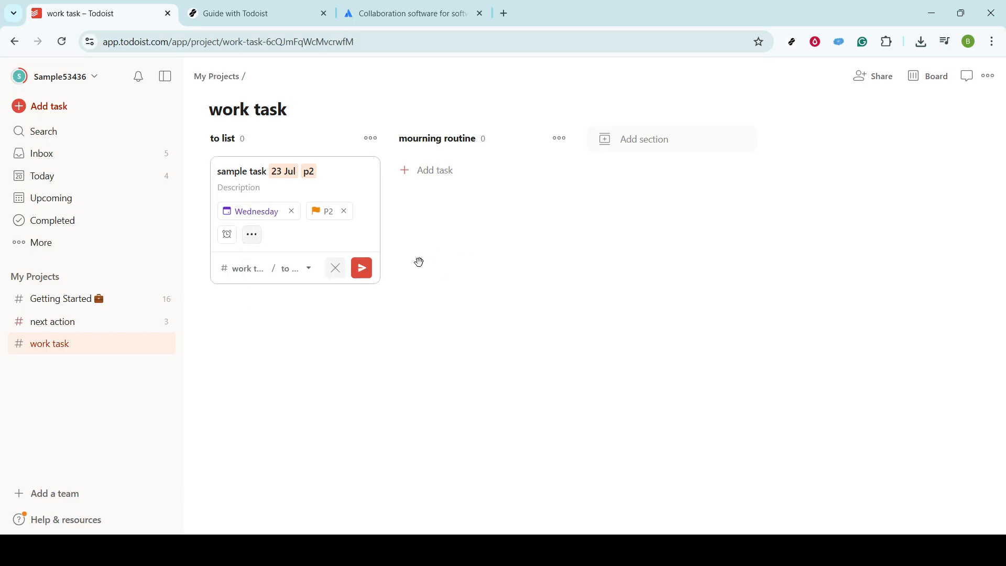
{"action": "left_click", "coordinate": [366, 273]}
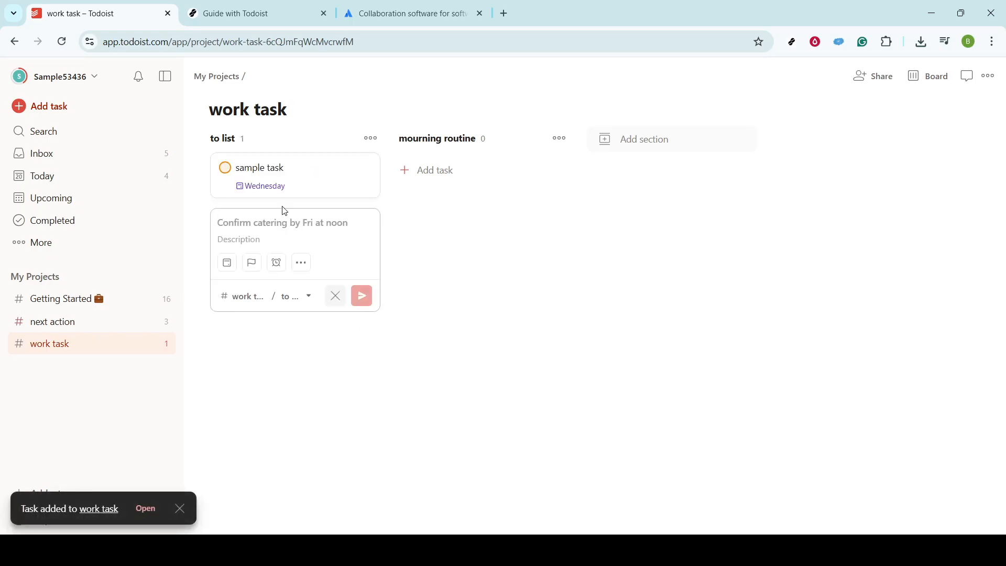
{"action": "left_click", "coordinate": [277, 179]}
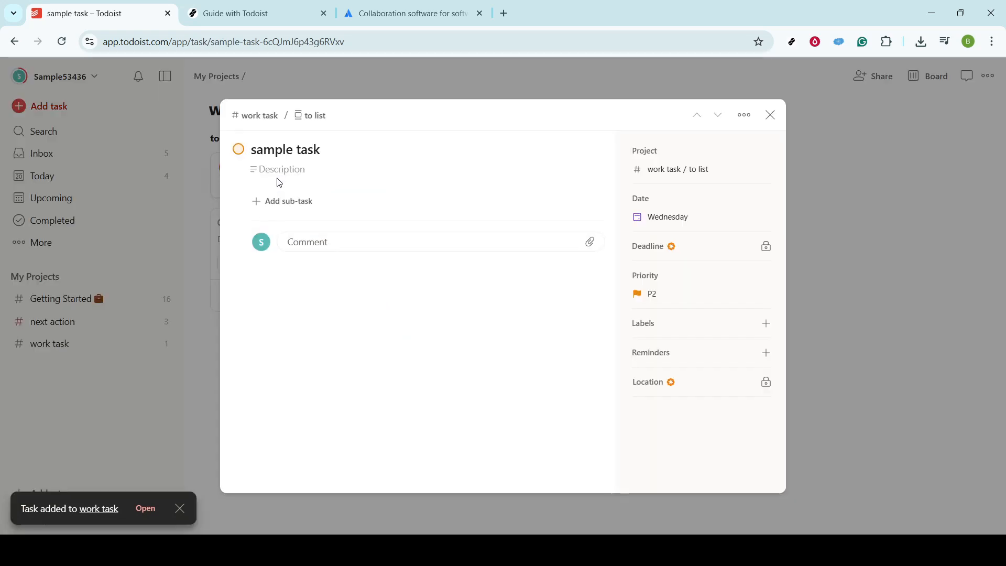
{"action": "left_click", "coordinate": [289, 201]}
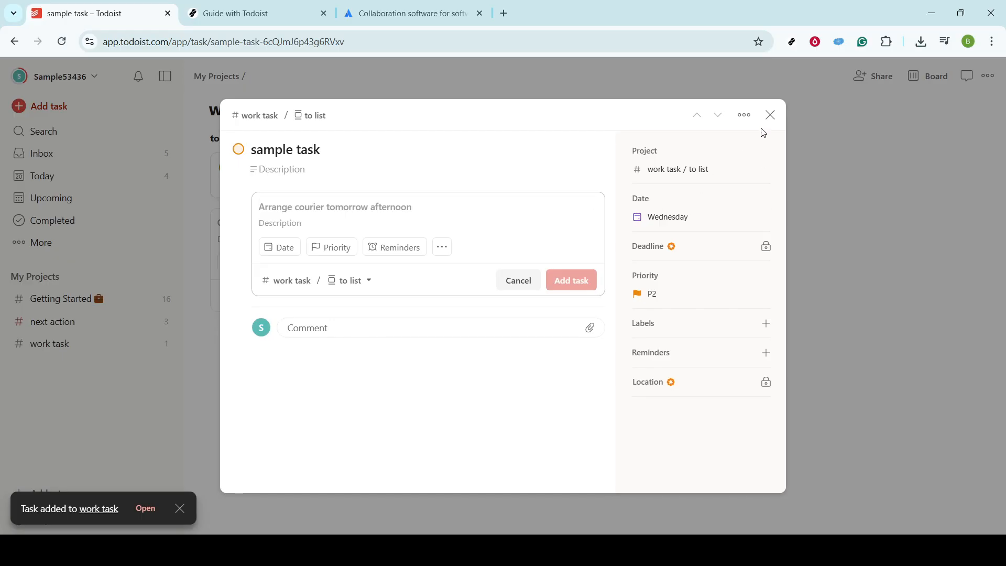
{"action": "left_click", "coordinate": [773, 115]}
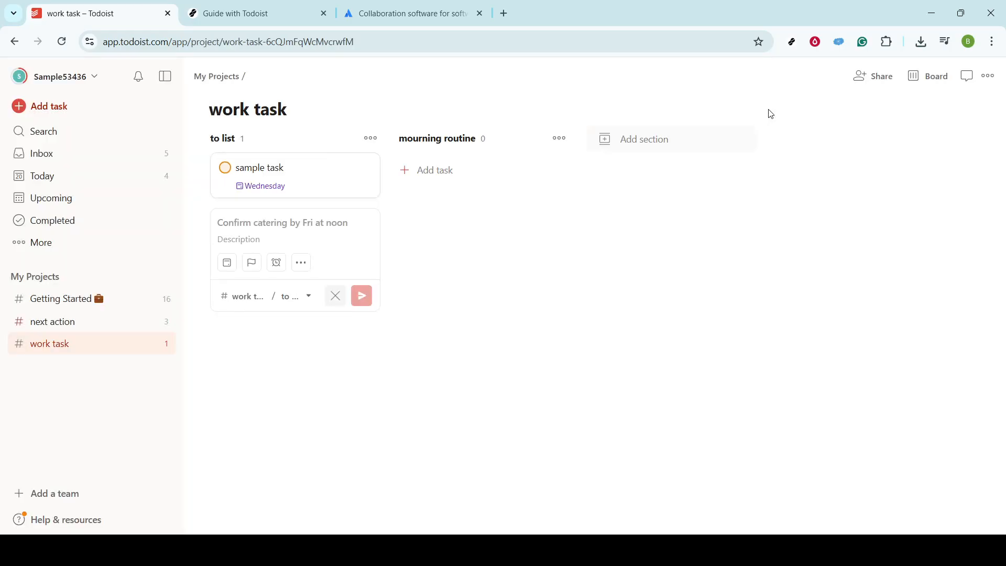
Change the sample task's priority to Priority 4 and assign it the "home" label.
{"action": "left_click", "coordinate": [292, 177]}
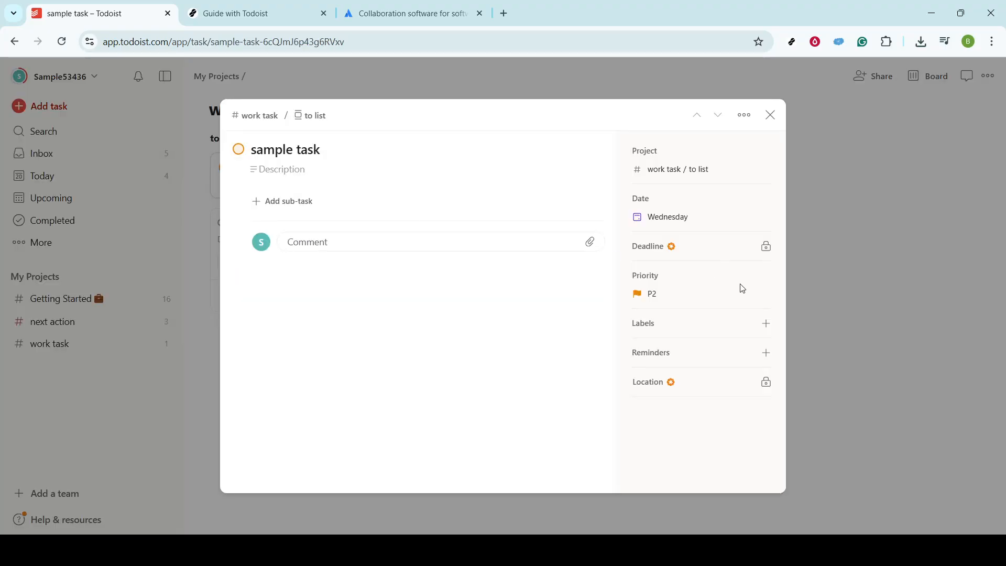
{"action": "left_click", "coordinate": [703, 297]}
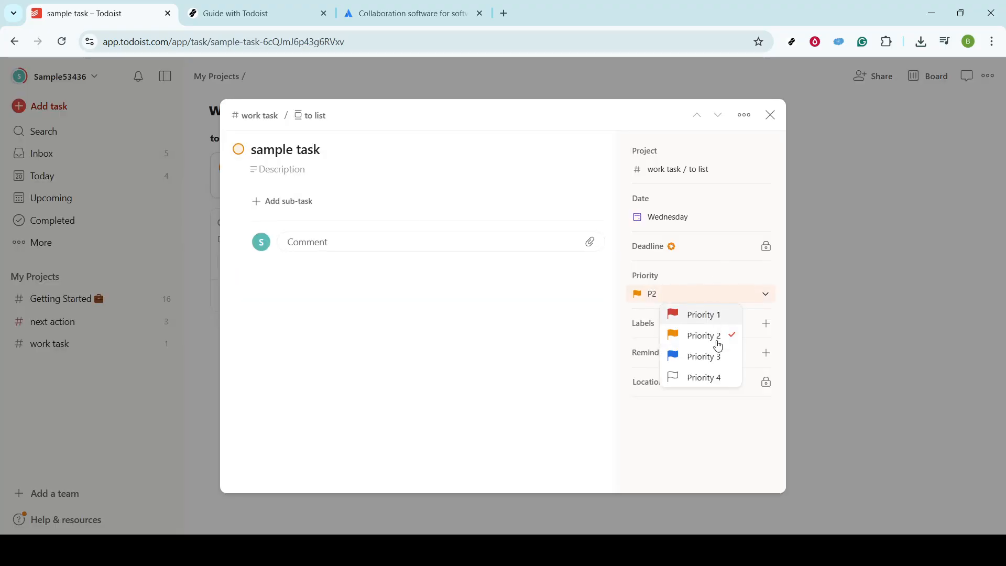
{"action": "left_click", "coordinate": [722, 377]}
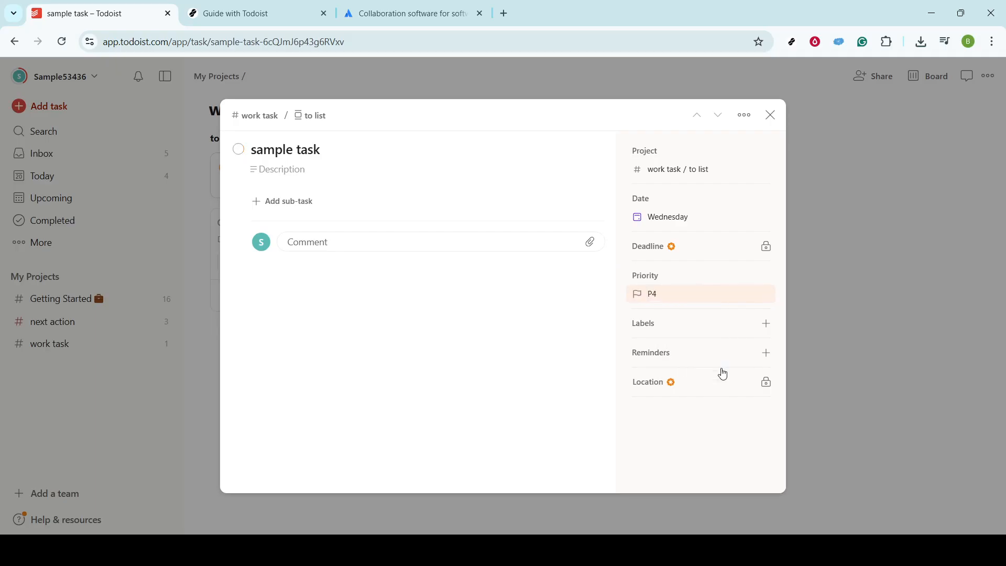
{"action": "left_click", "coordinate": [735, 328]}
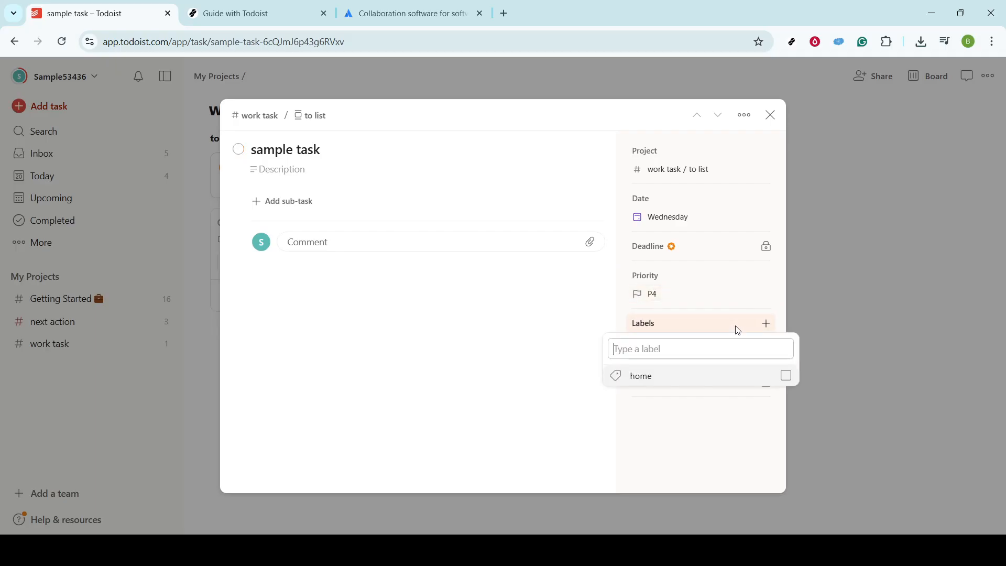
{"action": "left_click", "coordinate": [670, 379]}
{"action": "left_click", "coordinate": [881, 260]}
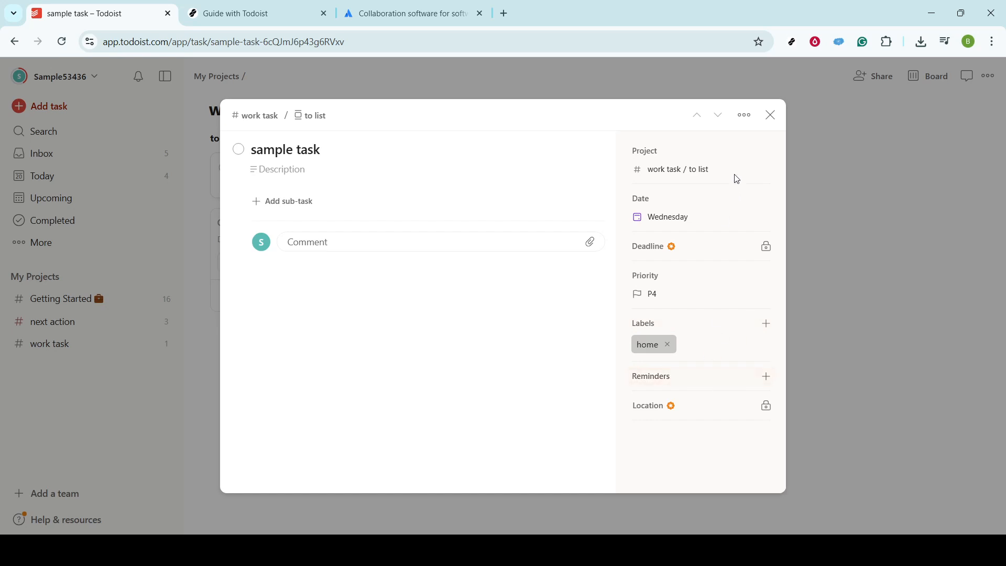
{"action": "left_click", "coordinate": [773, 119]}
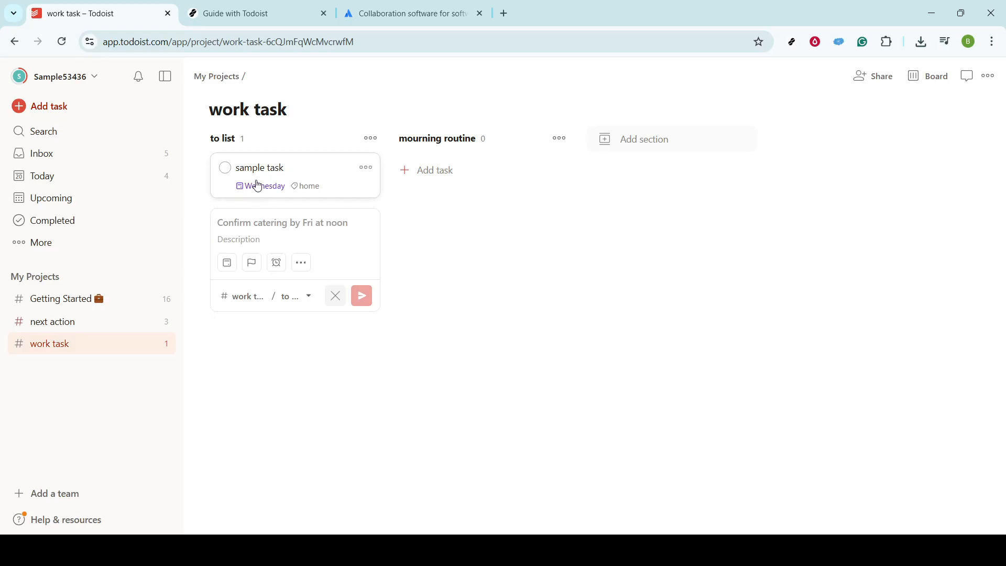
Move the sample task from the to list section to the mourning routine section.
{"action": "left_click_drag", "start_coordinate": [258, 187], "coordinate": [443, 187]}
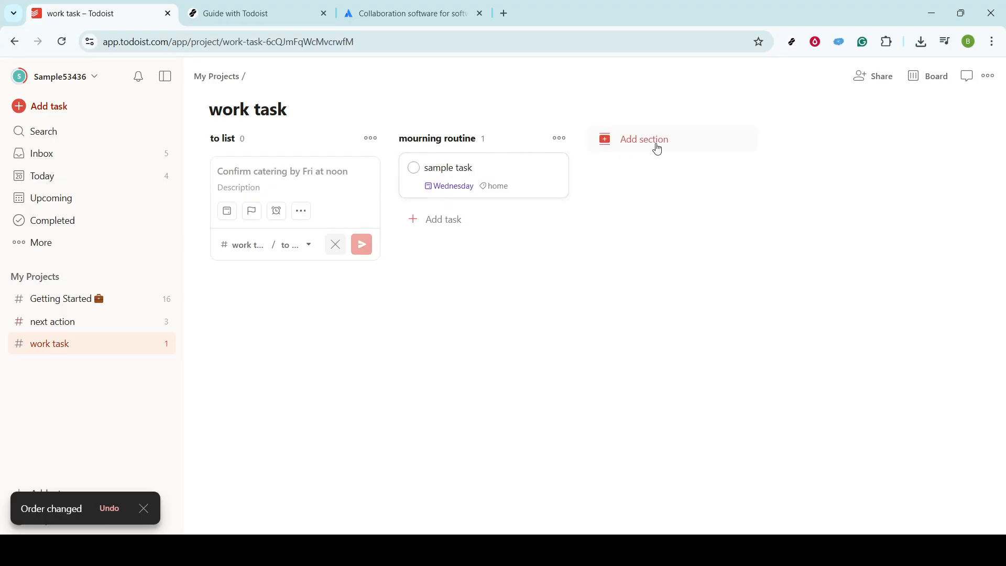